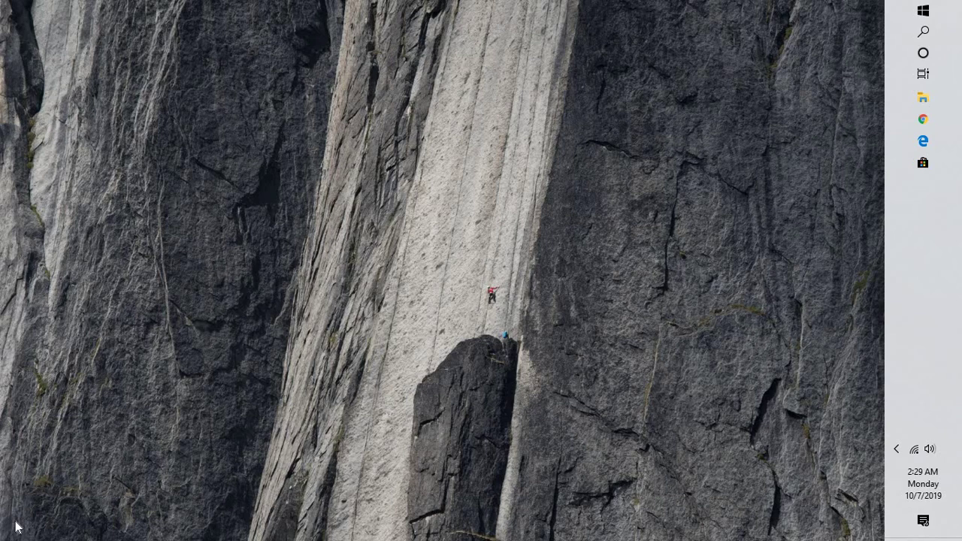
Step: Launch PowerPoint in Safe Mode with 'powerpnt /safe' from the Run dialog and maximize it
left_click(943, 33)
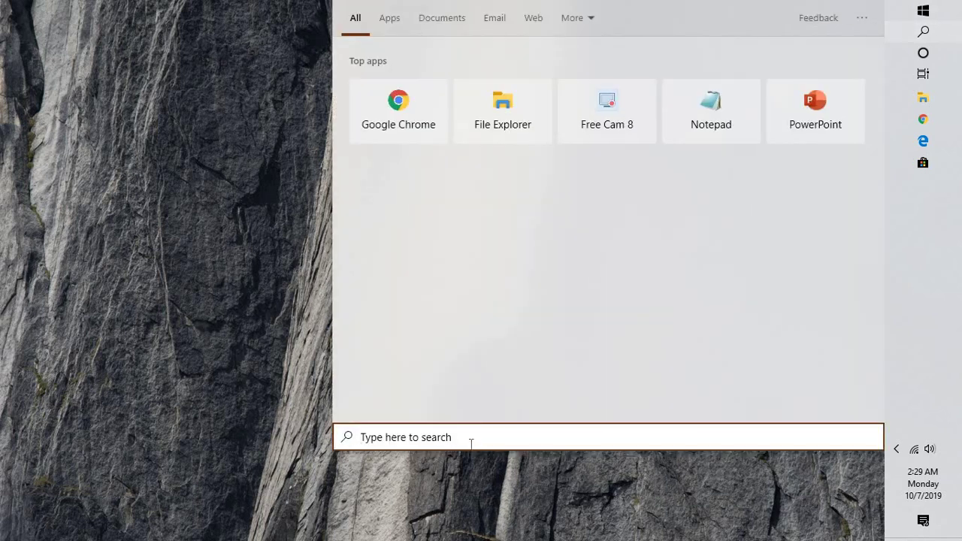
type("run")
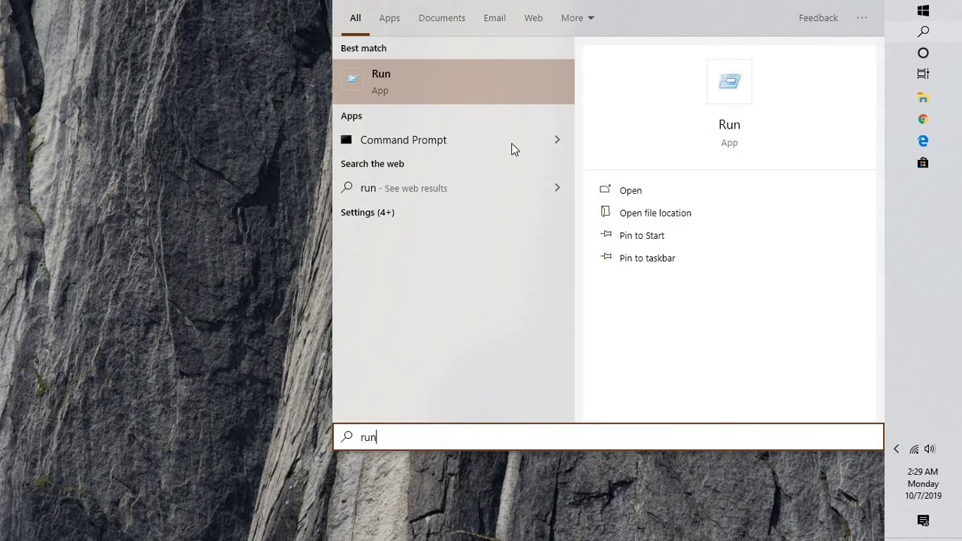
left_click(440, 89)
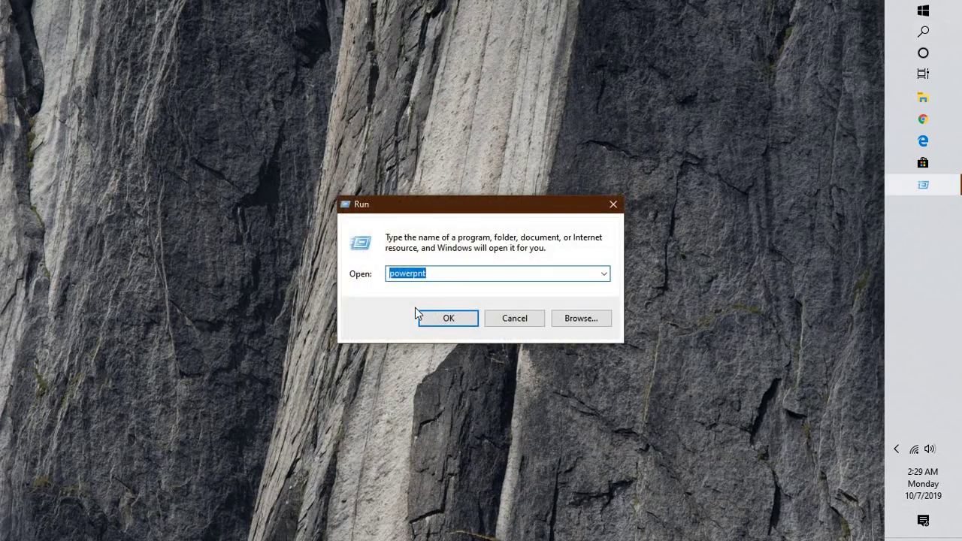
type("powerpnt")
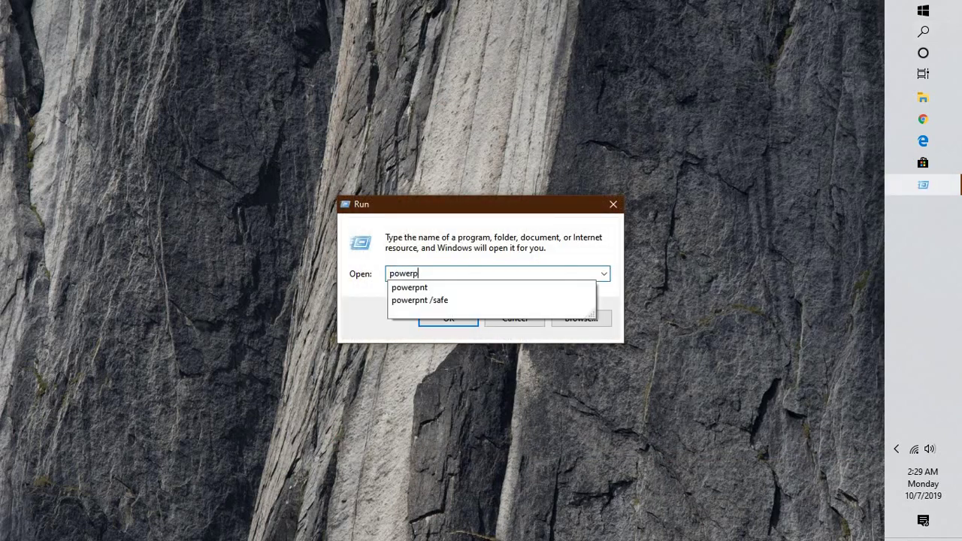
type(" /safe")
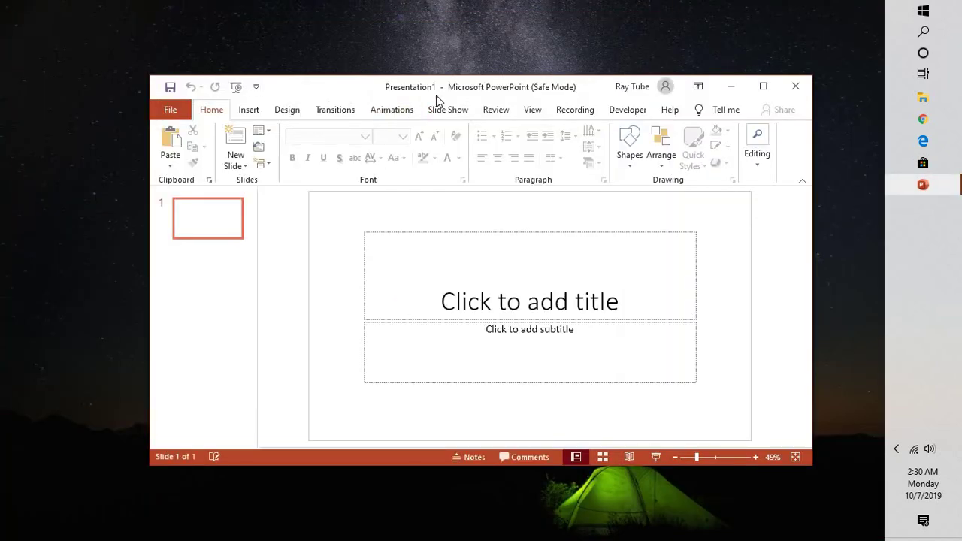
double_click(437, 91)
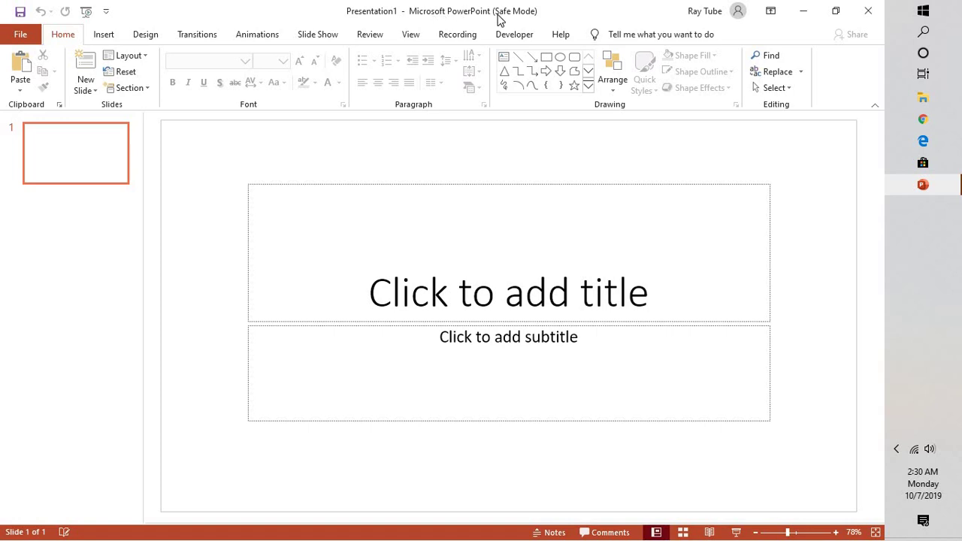
Step: Open PowerPoint Options from the File menu and go to its Add-ins page
left_click(15, 41)
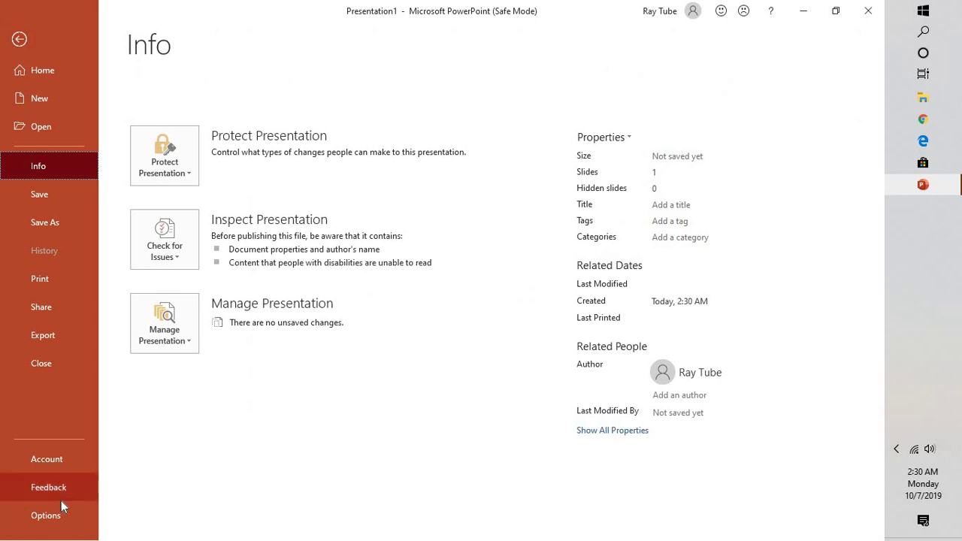
left_click(59, 516)
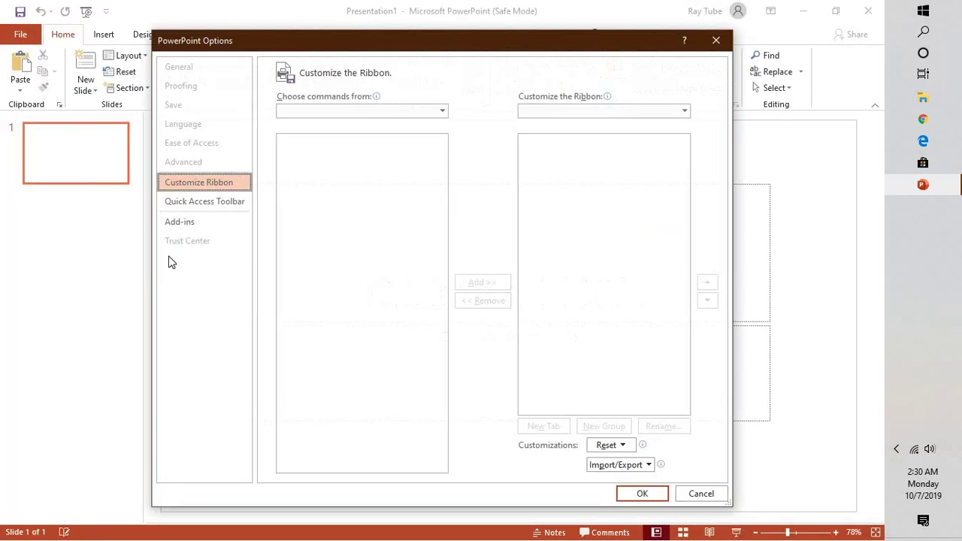
left_click(191, 227)
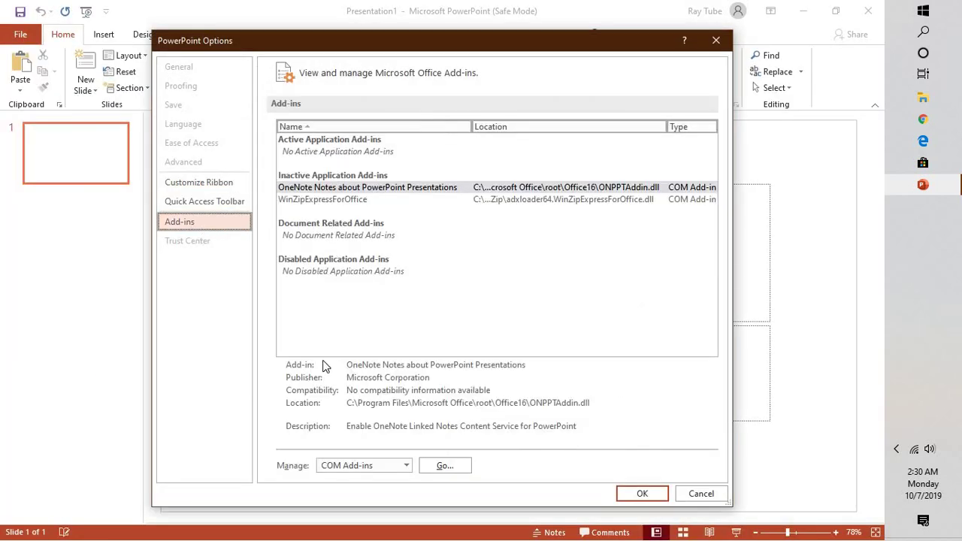
Step: Open the COM Add-ins manager and confirm with both add-ins left unchecked
left_click(442, 466)
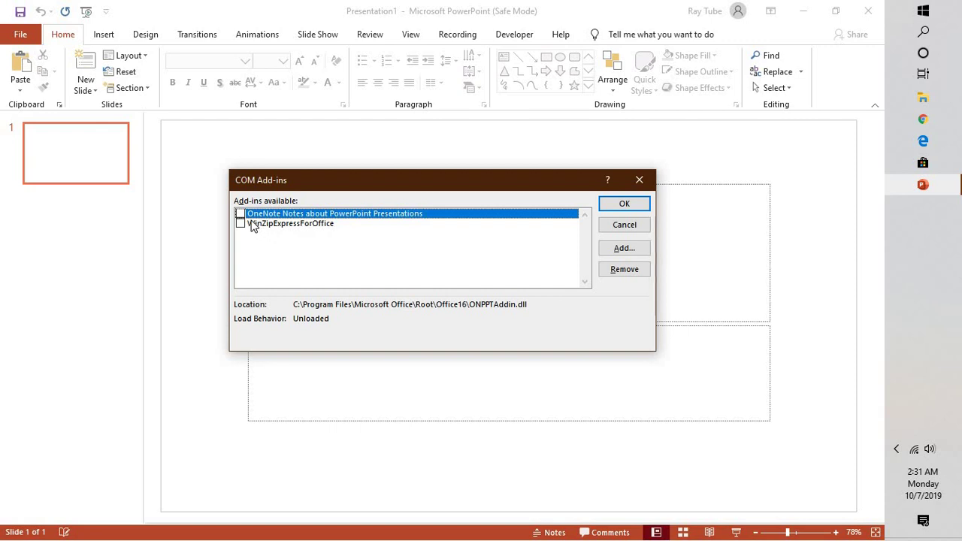
left_click(631, 208)
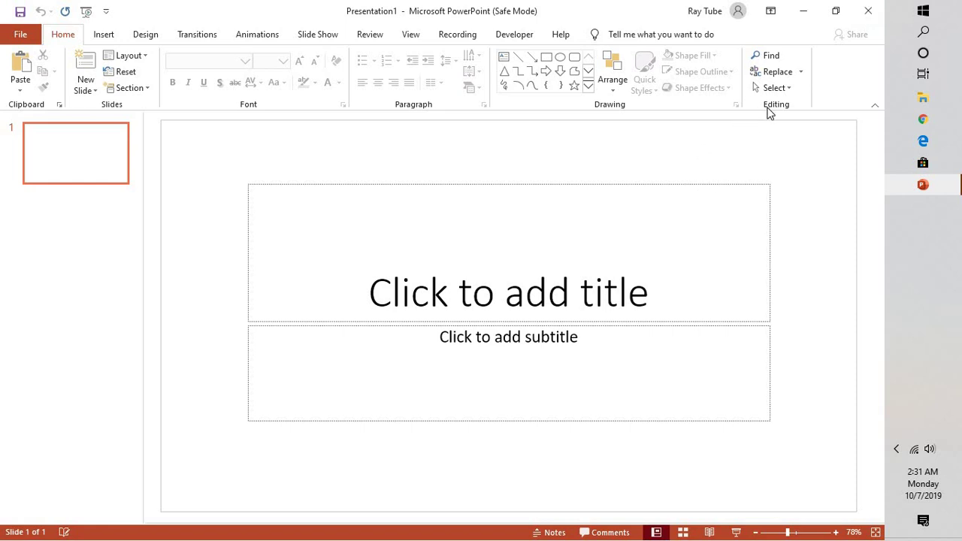
Step: Close PowerPoint and open Control Panel by searching for 'control'
left_click(868, 11)
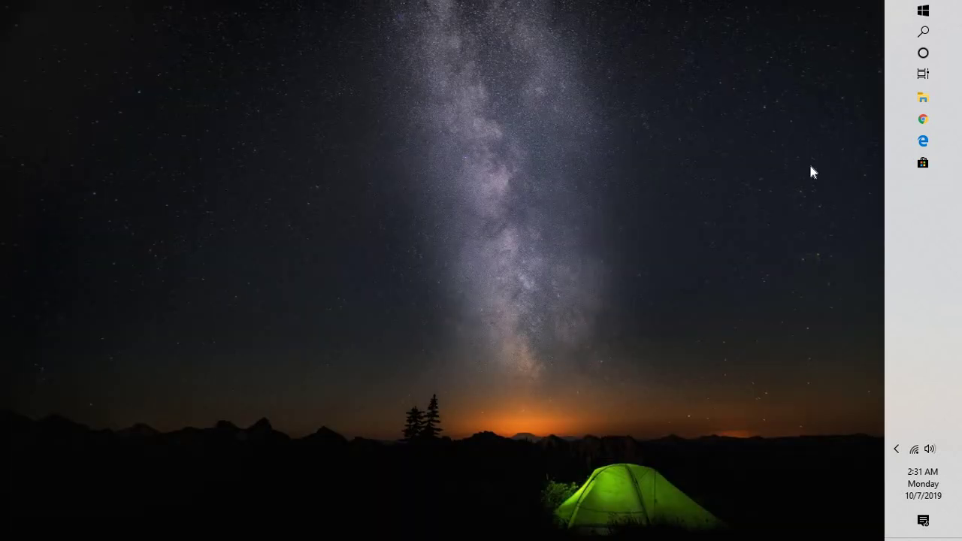
left_click(924, 10)
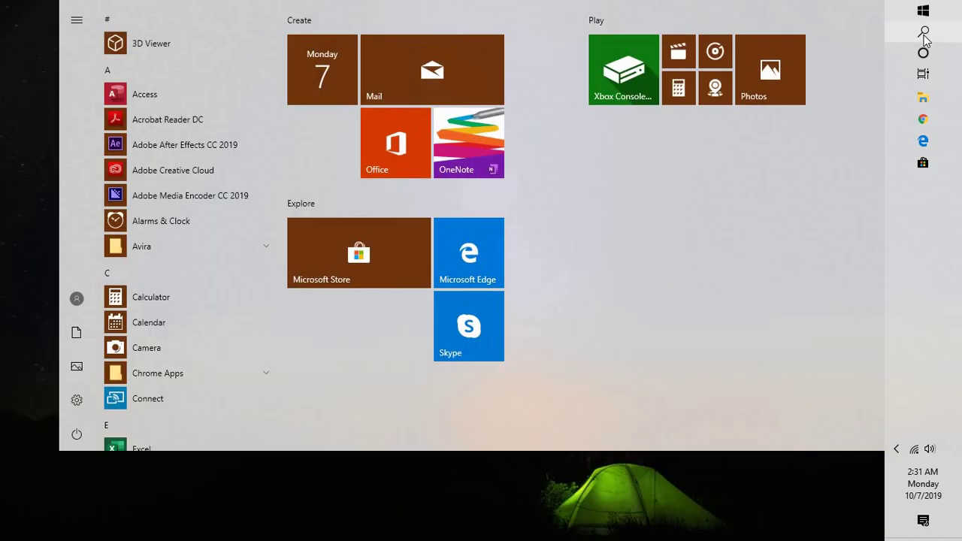
left_click(924, 35)
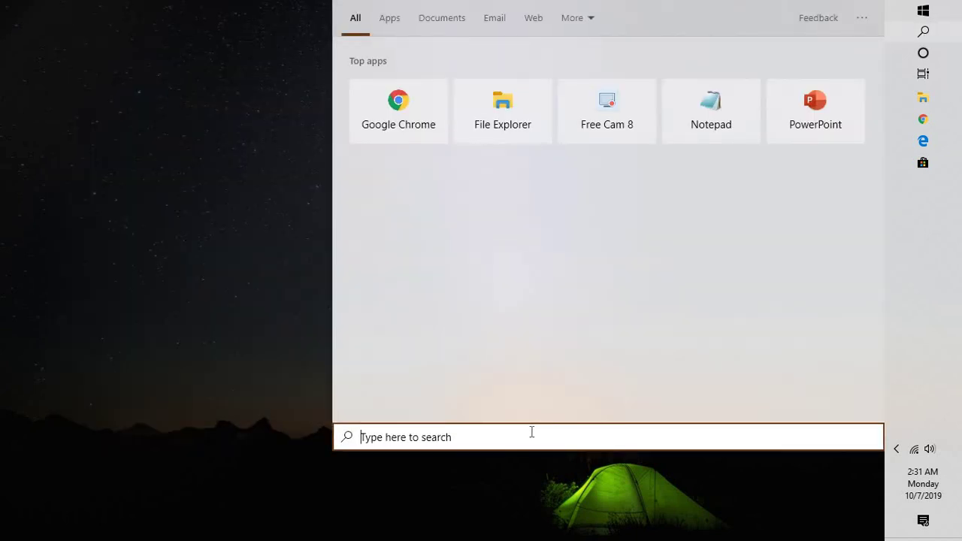
type("control")
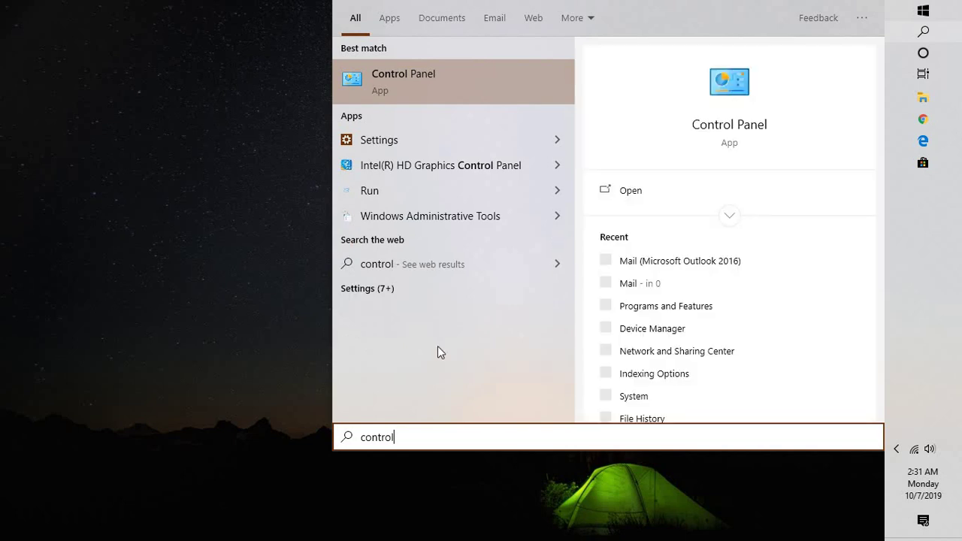
left_click(424, 72)
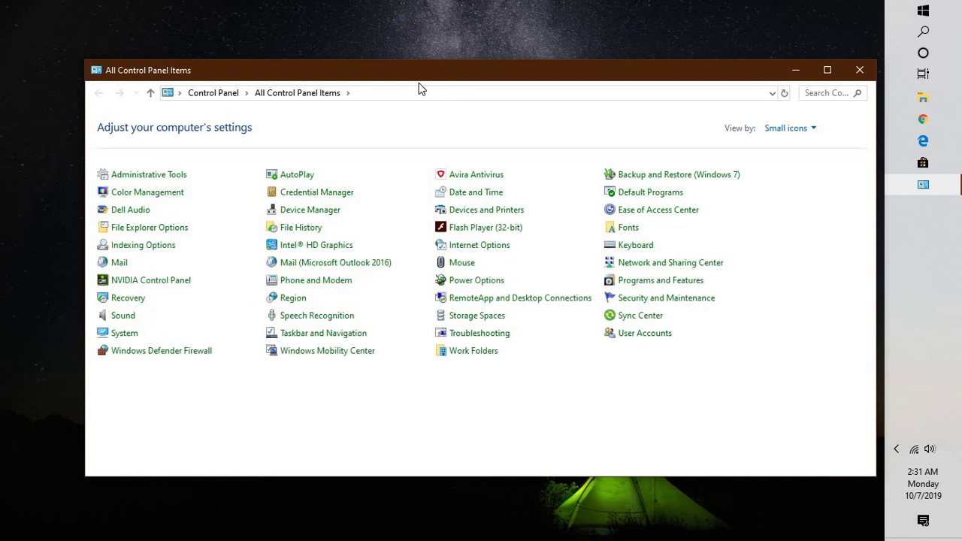
Step: Maximize Control Panel, switch to Category then Small icons view, and open Devices and Printers
left_click_drag(462, 60, 463, 66)
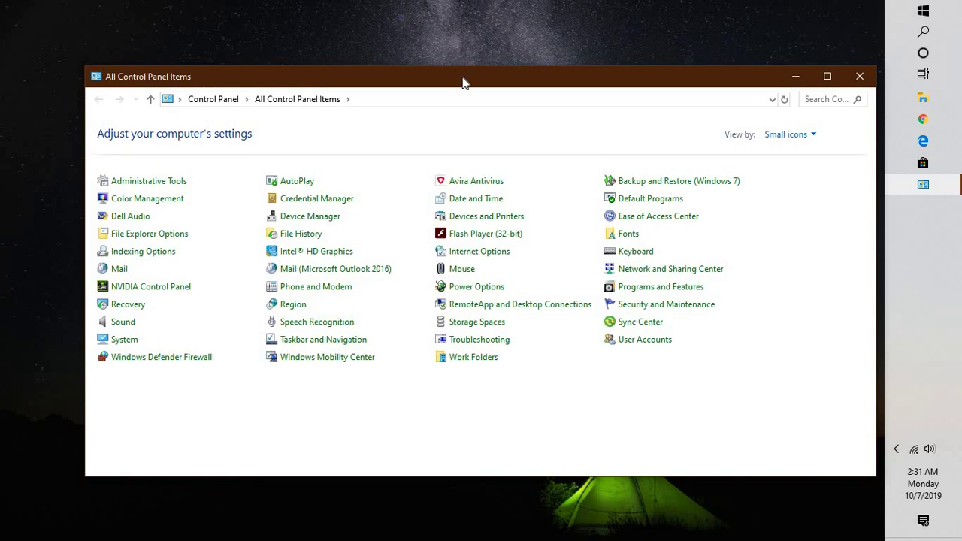
double_click(464, 77)
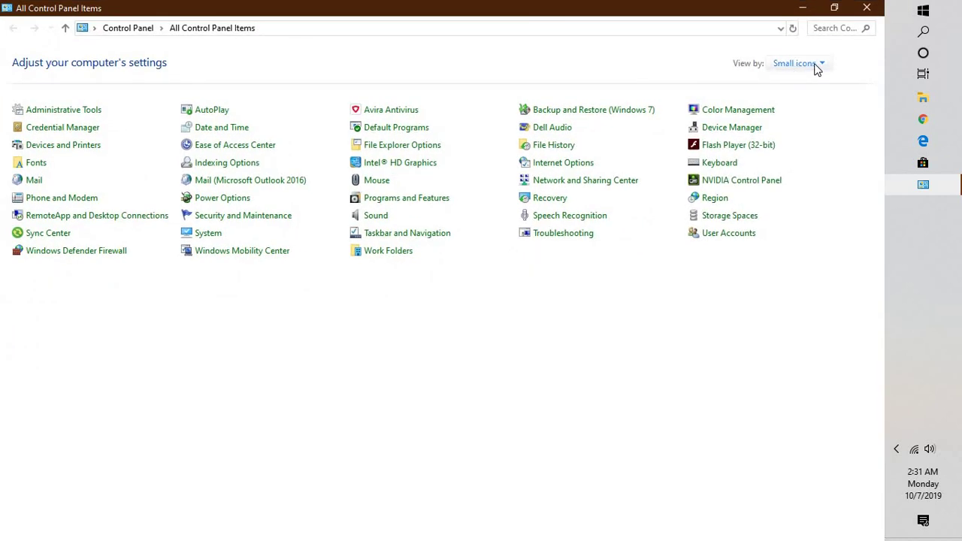
left_click(817, 66)
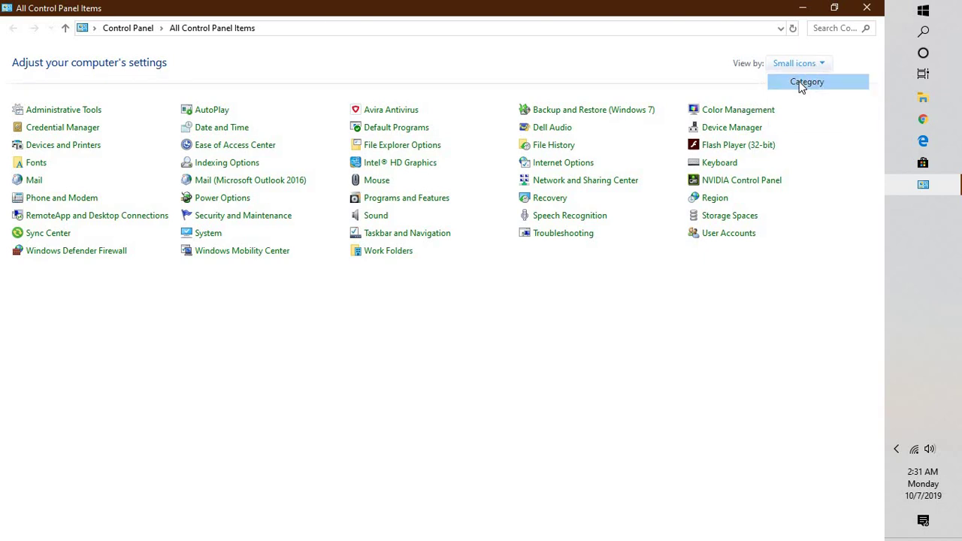
left_click(802, 84)
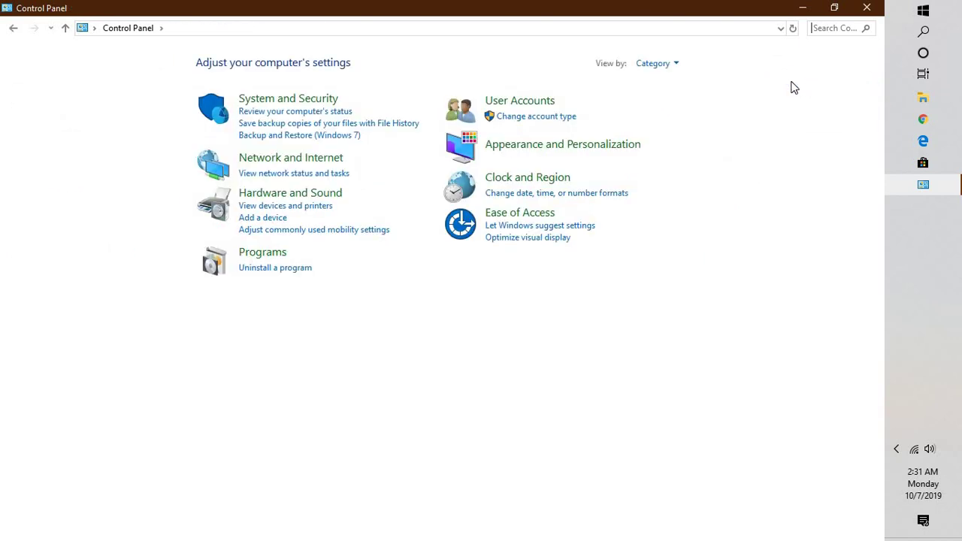
left_click(679, 66)
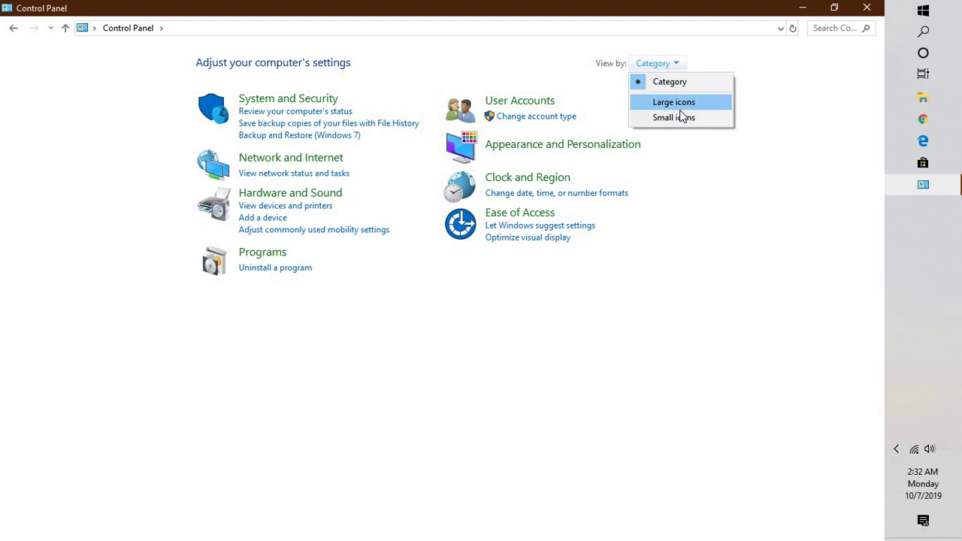
left_click(681, 117)
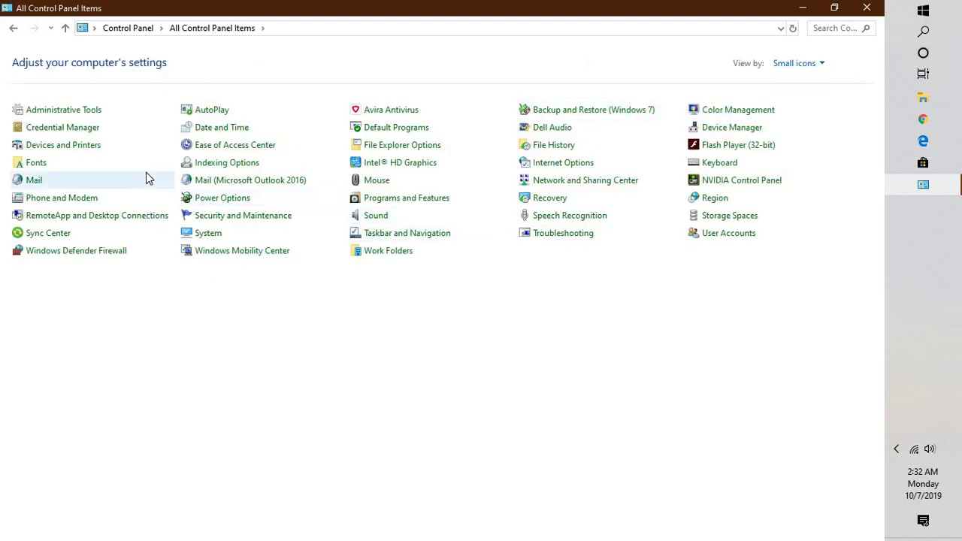
left_click(85, 149)
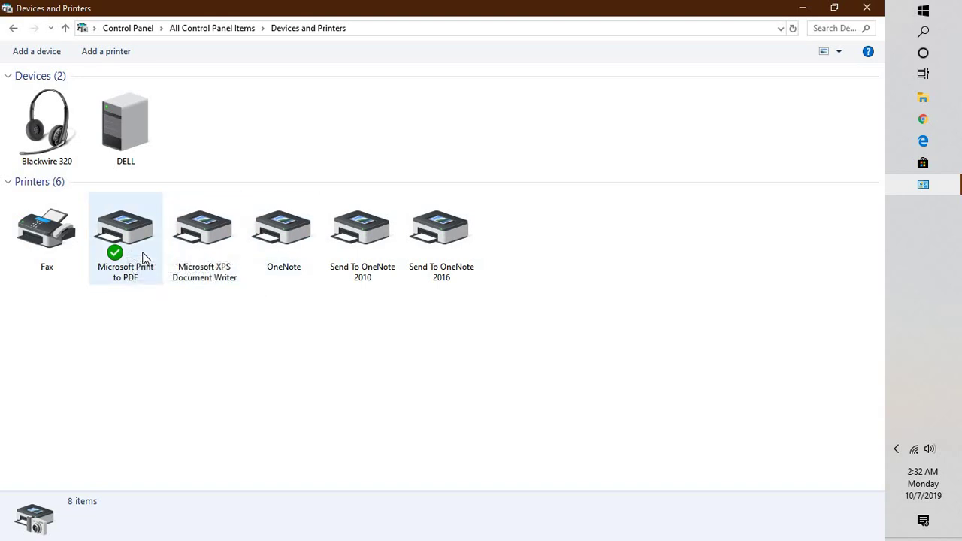
Step: Set OneNote as the default printer and close the Devices and Printers window
right_click(279, 239)
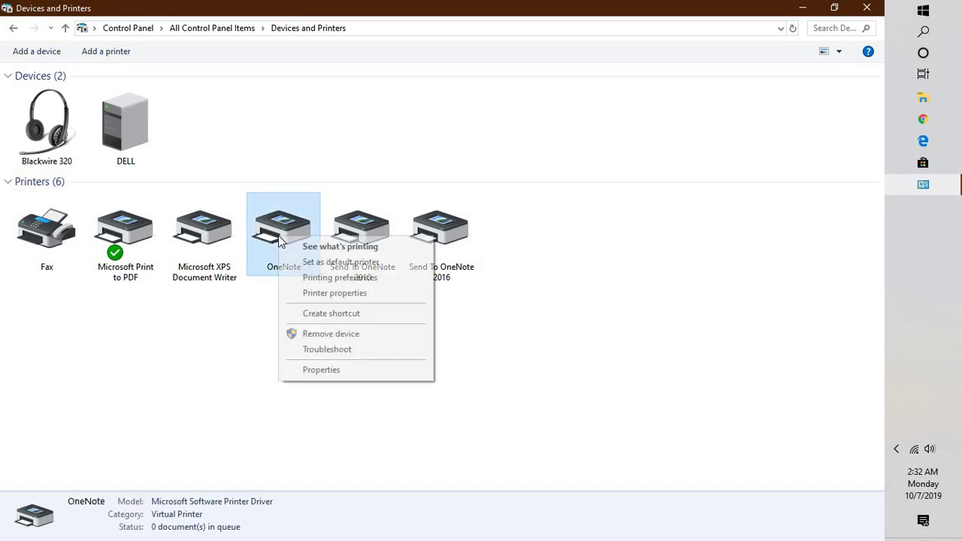
left_click(321, 265)
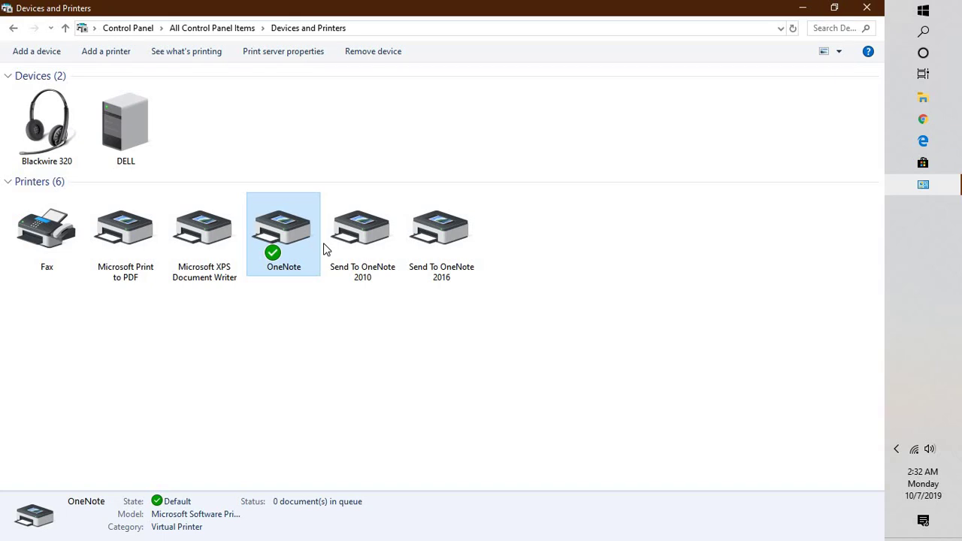
left_click(872, 11)
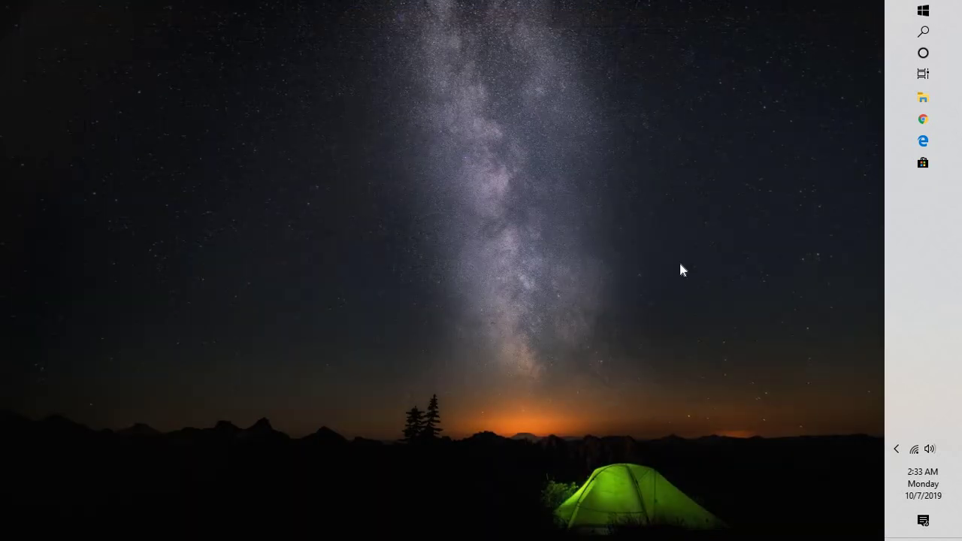
Step: Replace the mistyped 'appwiz.cok' search with 'programs a' and open Add or remove programs
left_click(925, 33)
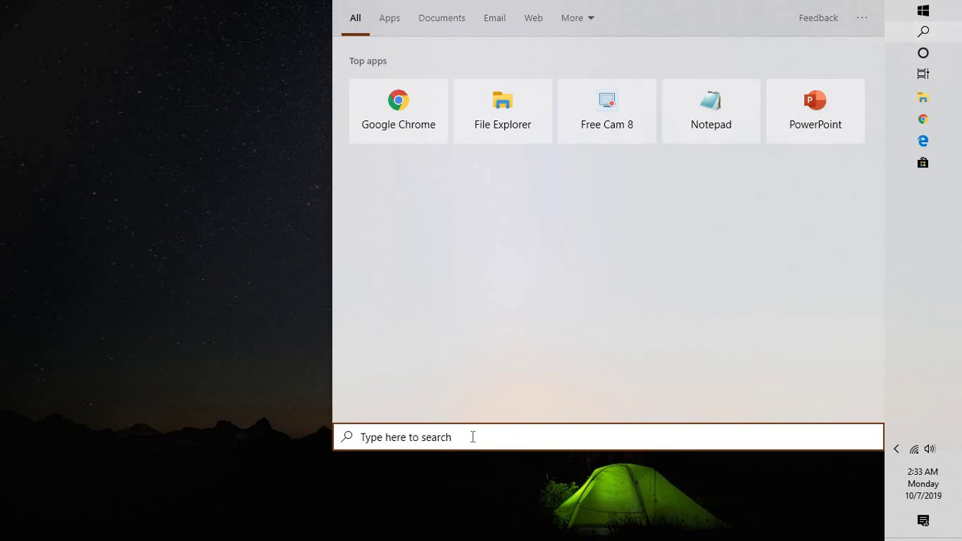
type("app")
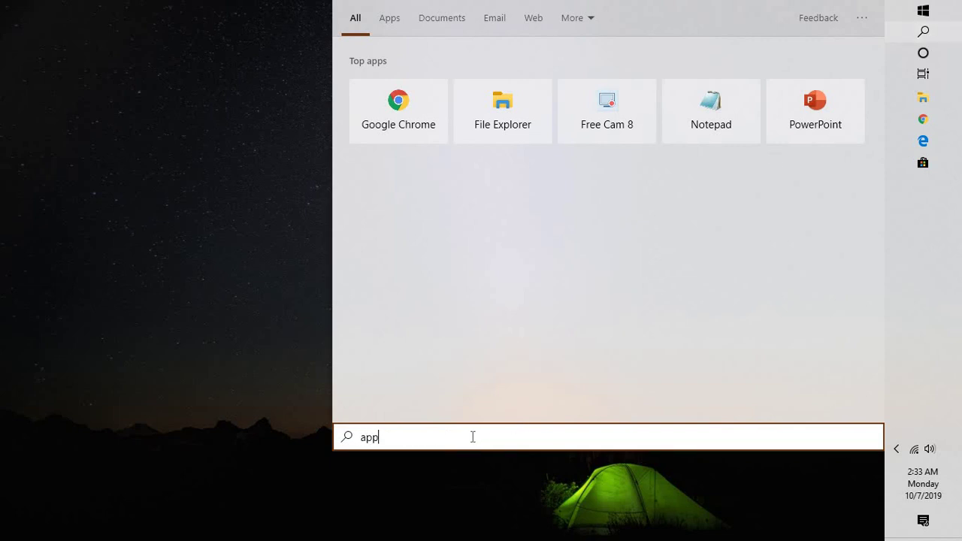
type("wiz.cok")
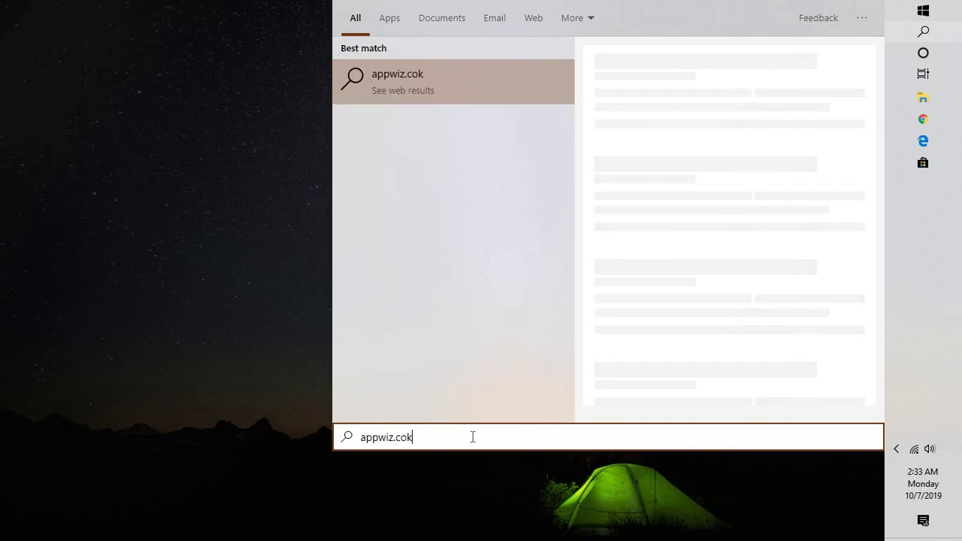
triple_click(390, 447)
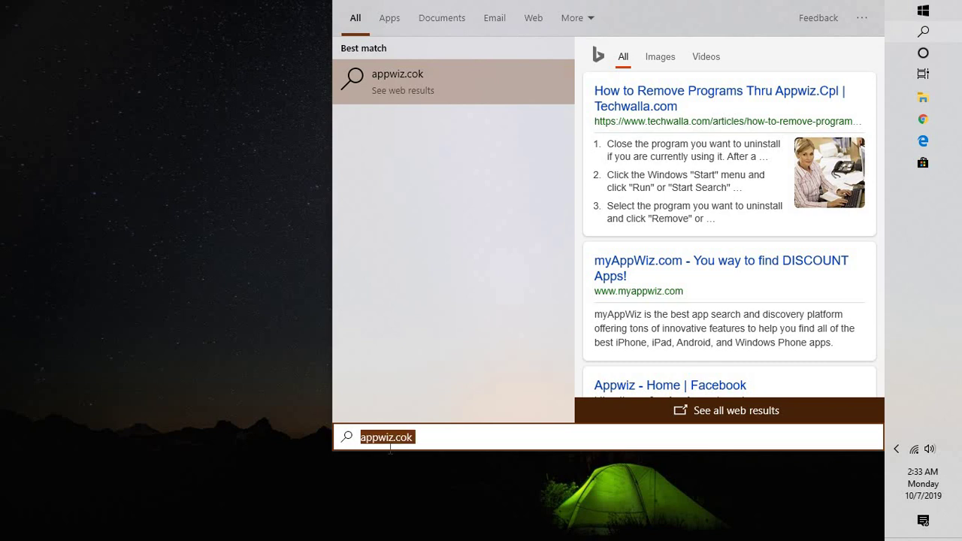
key("BackSpace")
type("progra")
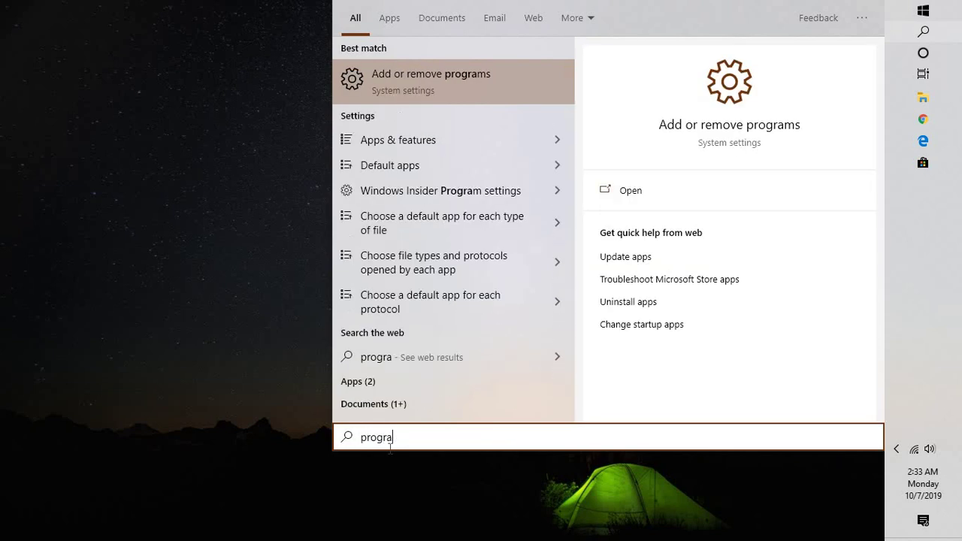
type("ms a")
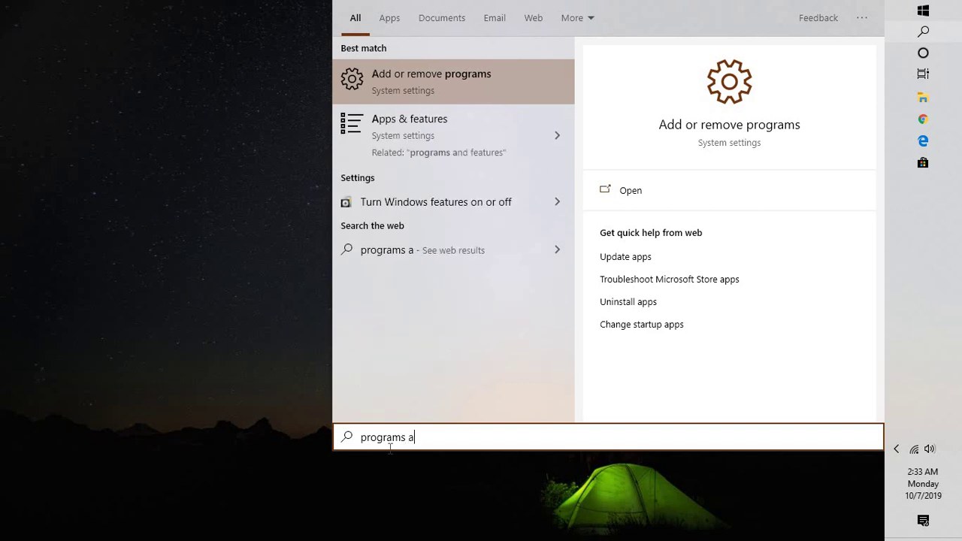
left_click(449, 77)
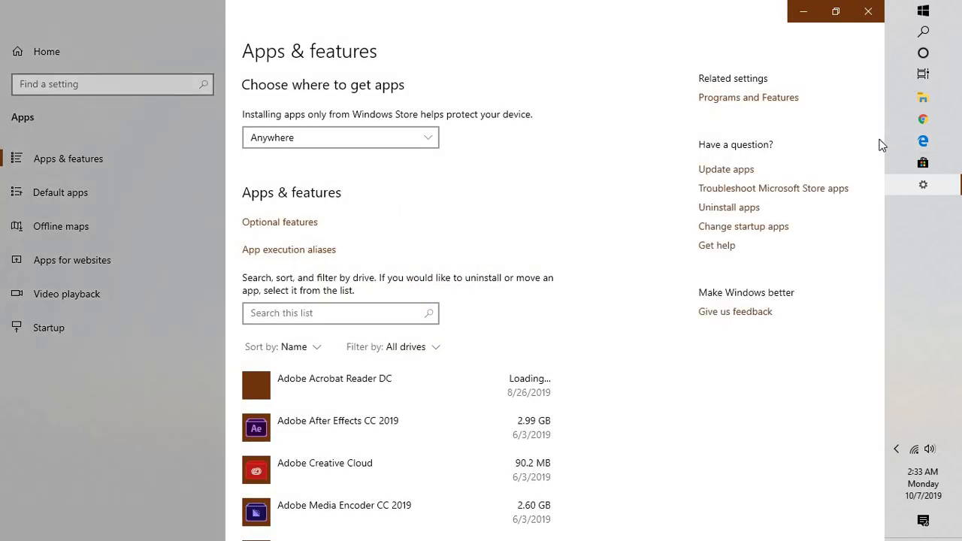
Step: Check Optional features, go back, and open the classic Programs and Features list
left_click(284, 226)
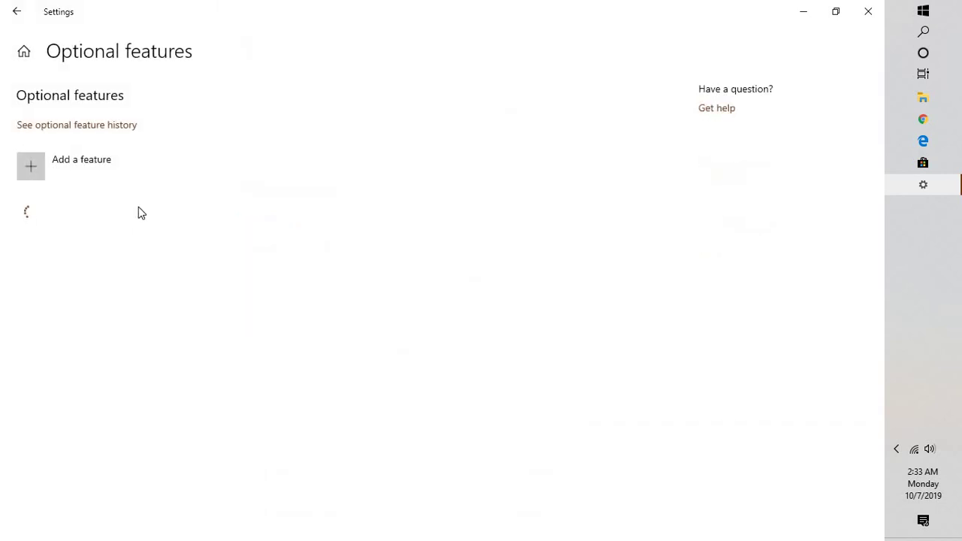
left_click(8, 12)
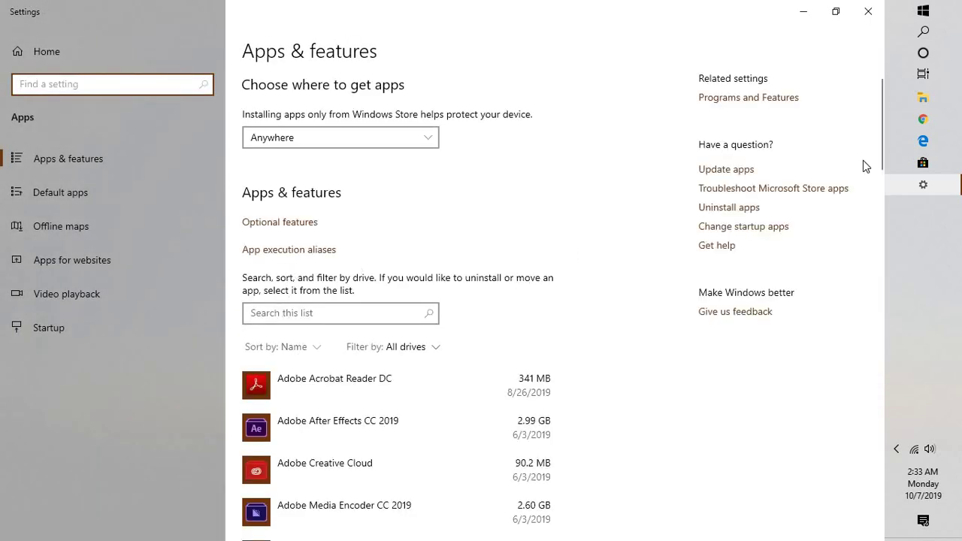
left_click(774, 98)
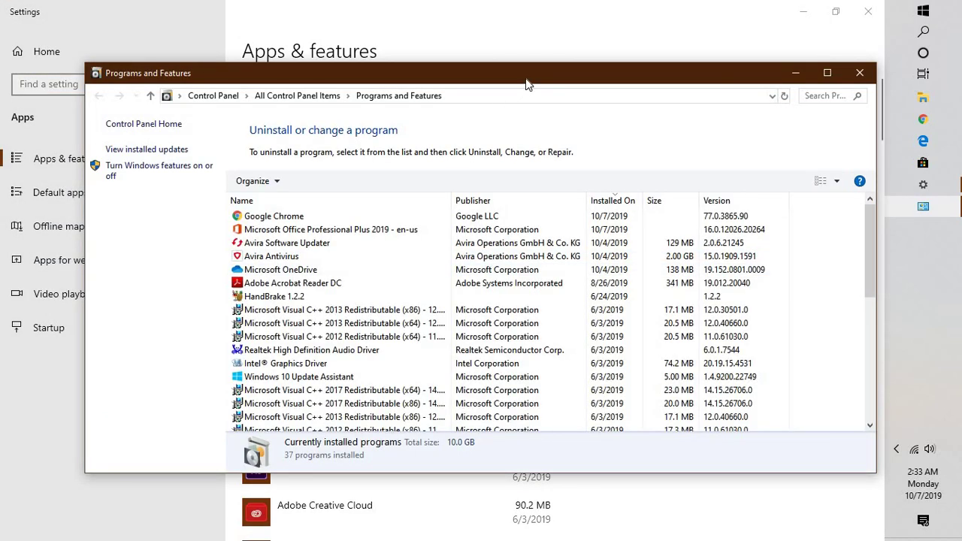
Step: Bring up Change for Office Professional Plus 2019, cancel the repair, and close Programs and Features
double_click(528, 79)
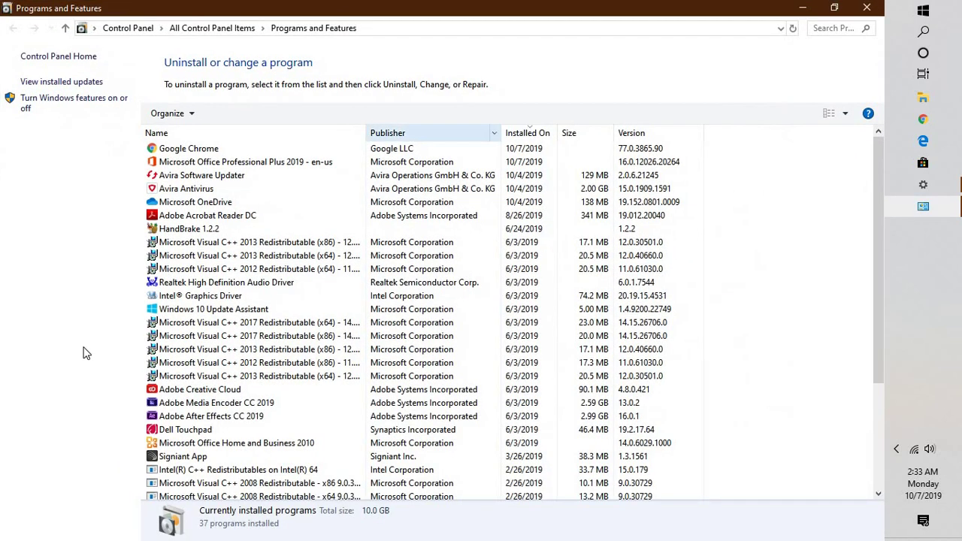
left_click(228, 166)
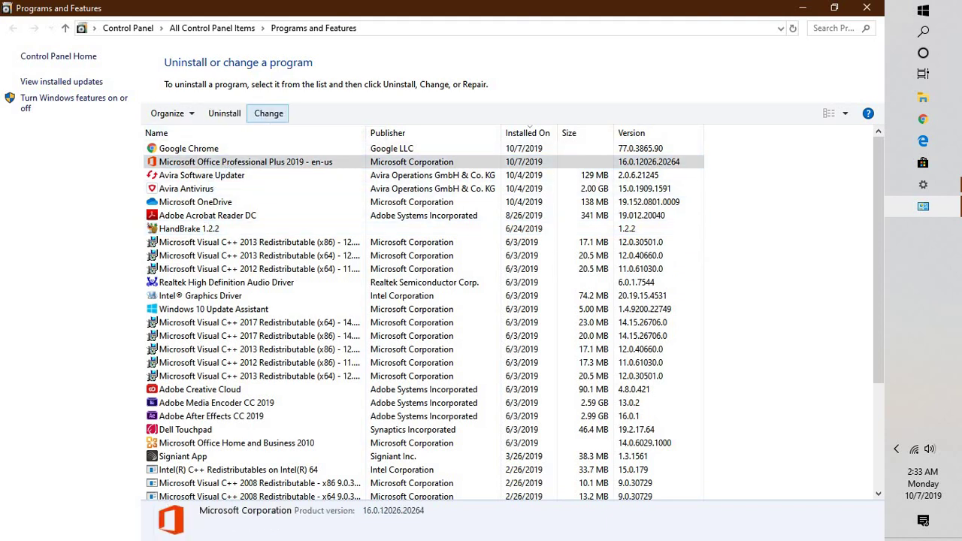
left_click(268, 113)
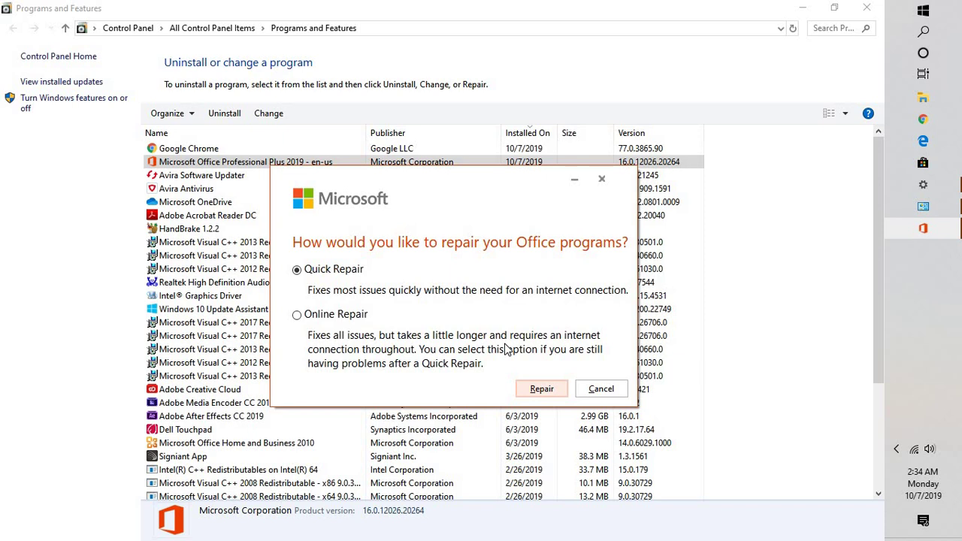
left_click(596, 387)
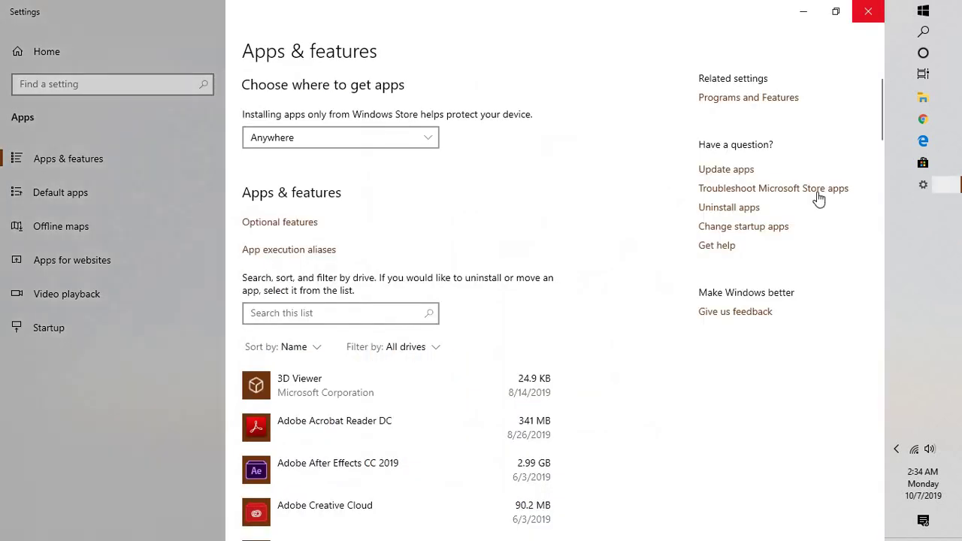
left_click(867, 8)
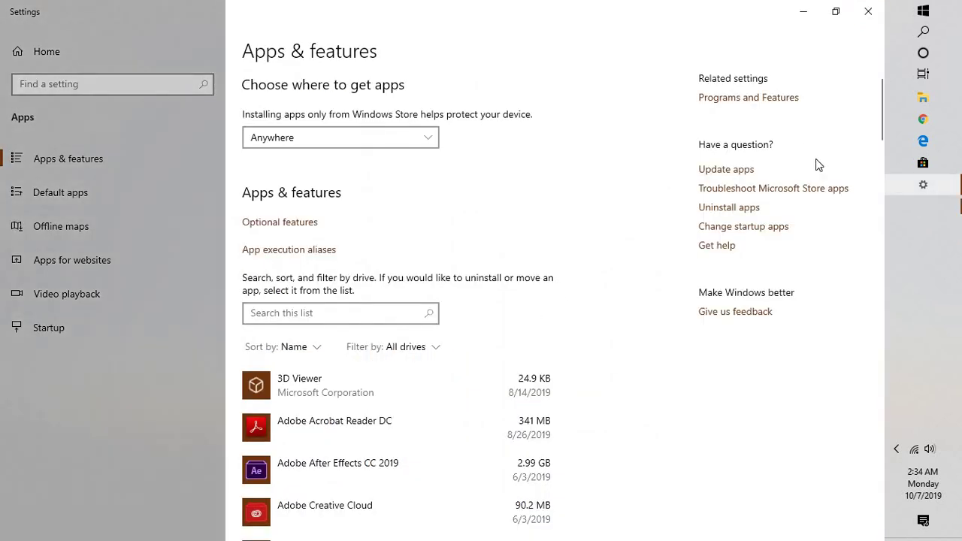
Step: Launch Word with 'winword' from Run, create a maximized blank document, and view its File info page
key("super+r")
type("winword")
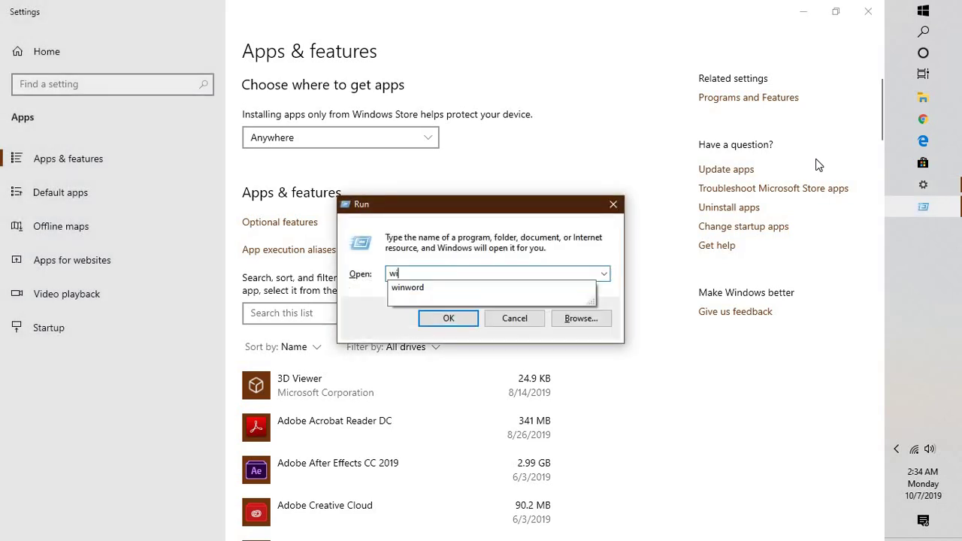
key("Return")
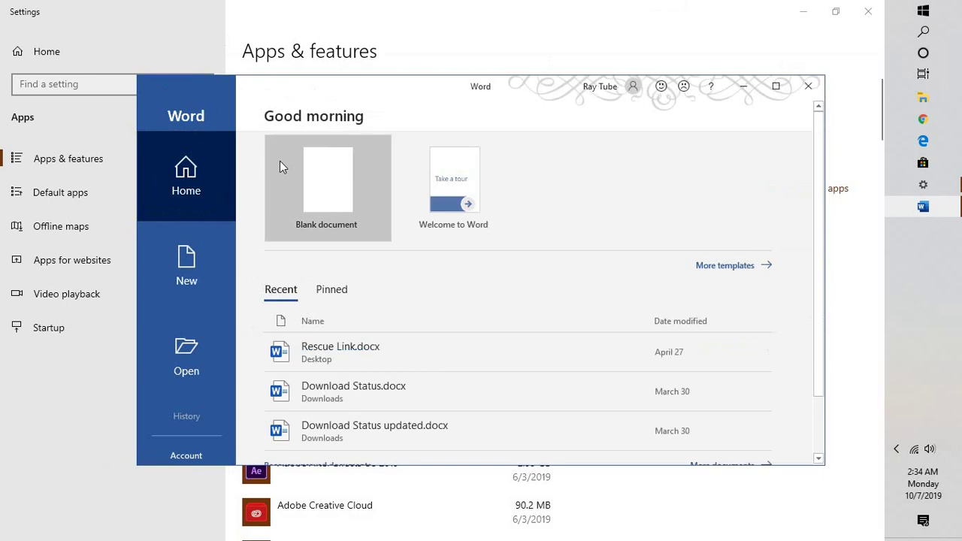
left_click(283, 169)
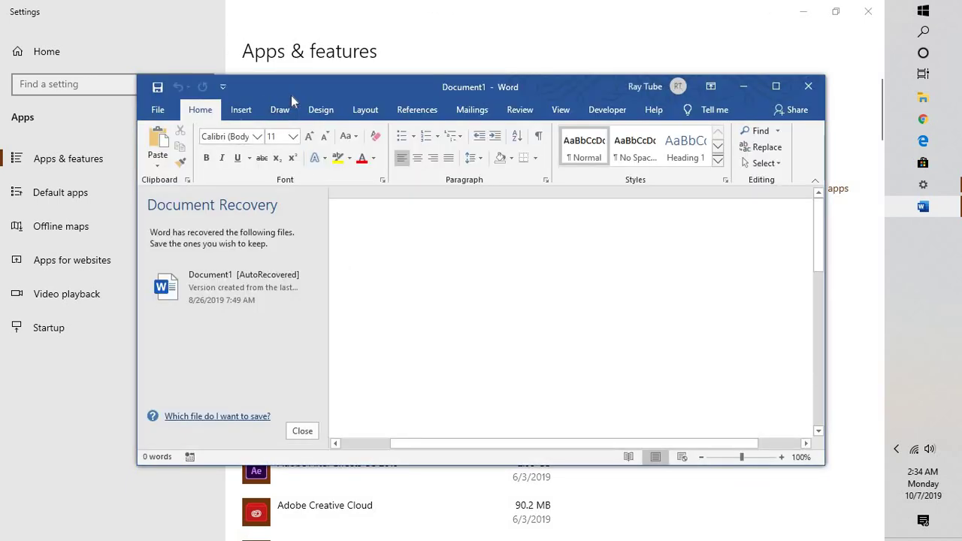
double_click(291, 96)
left_click(21, 34)
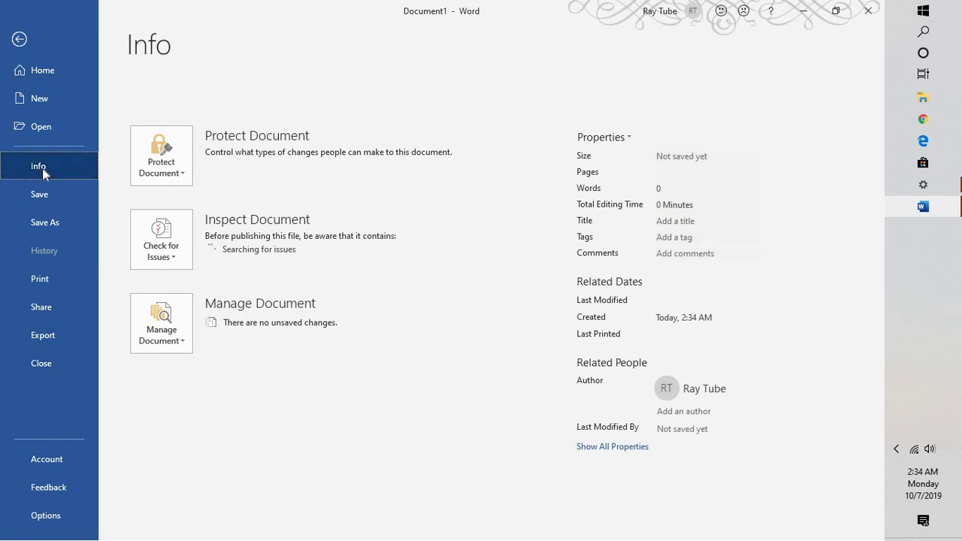
Step: Run Check for Issues on the blank document's Info page, then go to the Account page
left_click(170, 251)
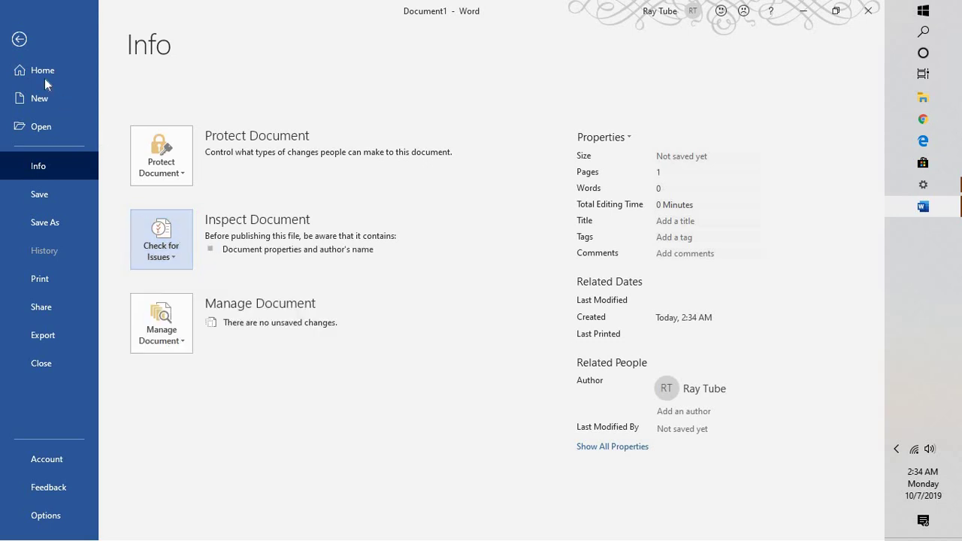
left_click(60, 470)
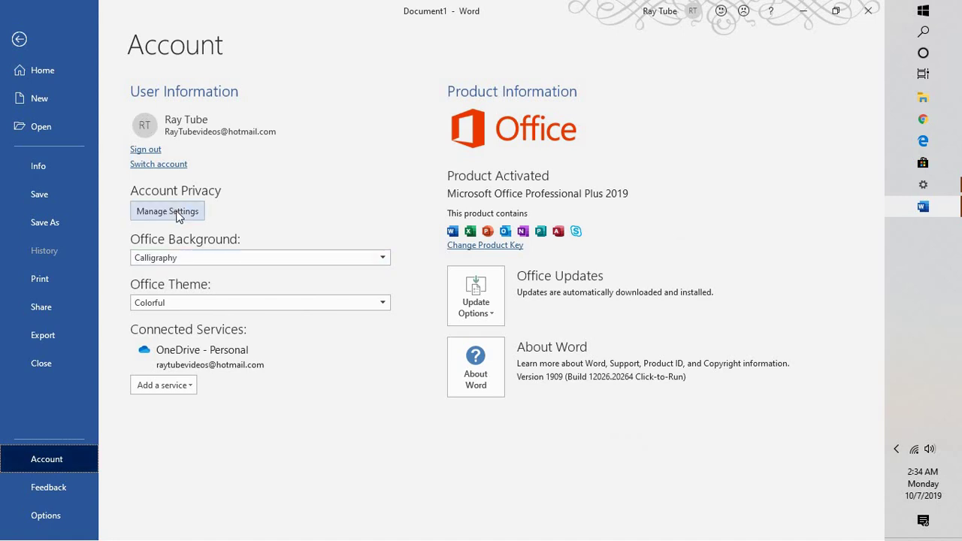
Step: Show Office Update Options, then bring up Avira's tray menu with Enable Real-Time Protection
left_click(486, 301)
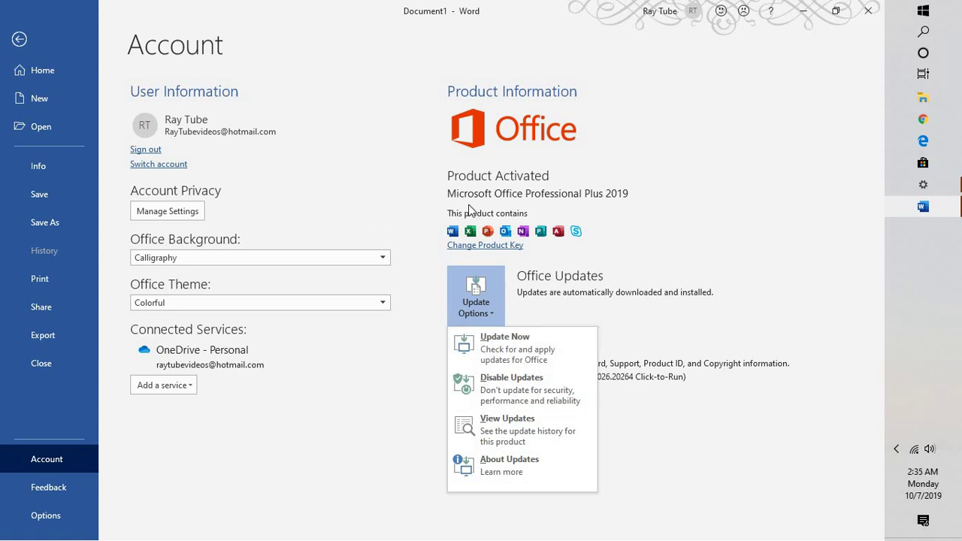
left_click(901, 451)
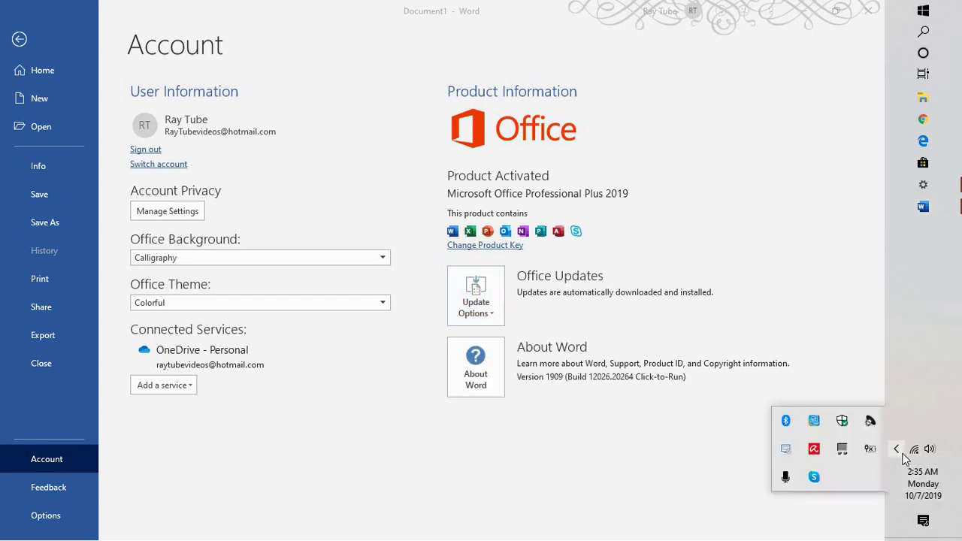
right_click(817, 452)
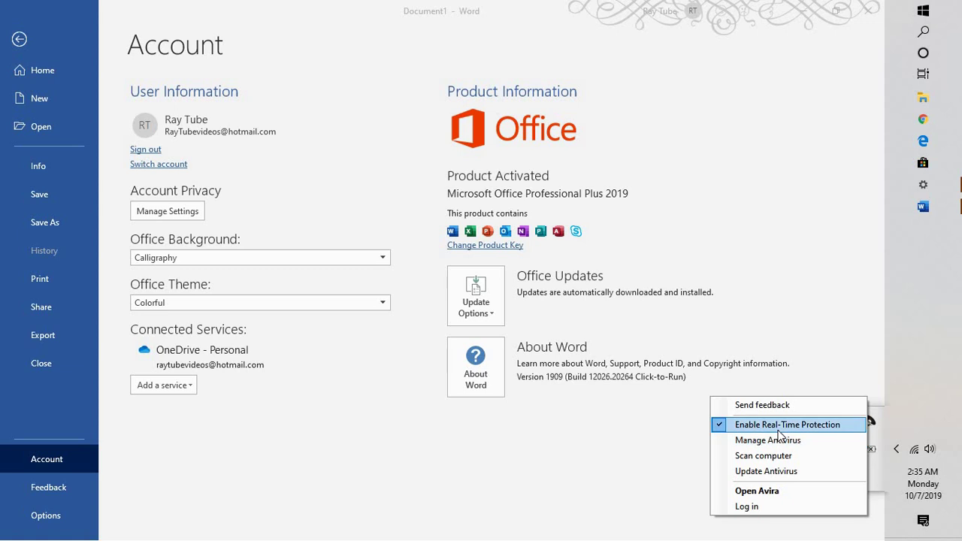